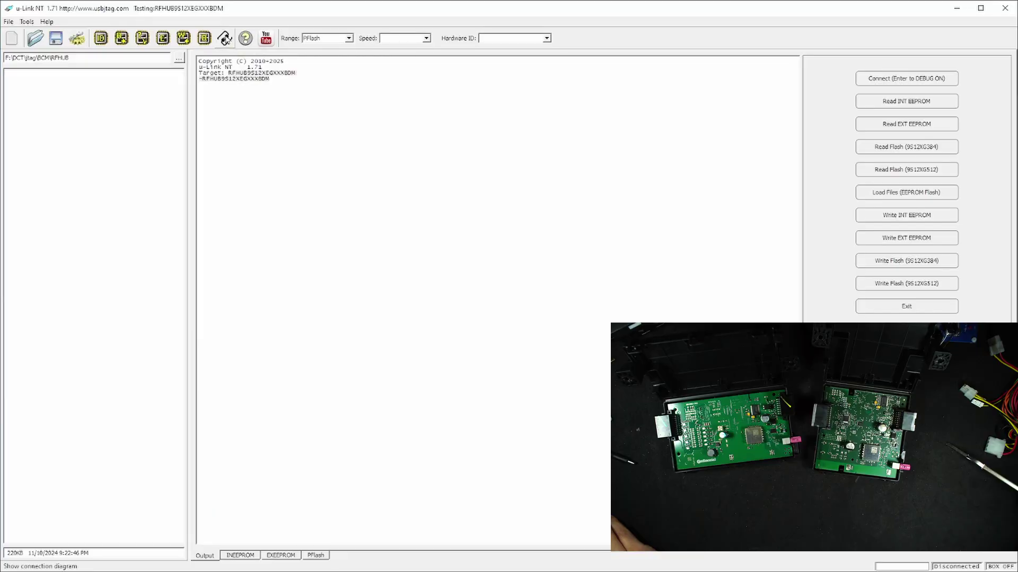
# Open the RFHUB connection diagram and examine the power, CAN bus and BDM wiring for the different board types.
pyautogui.click(224, 38)
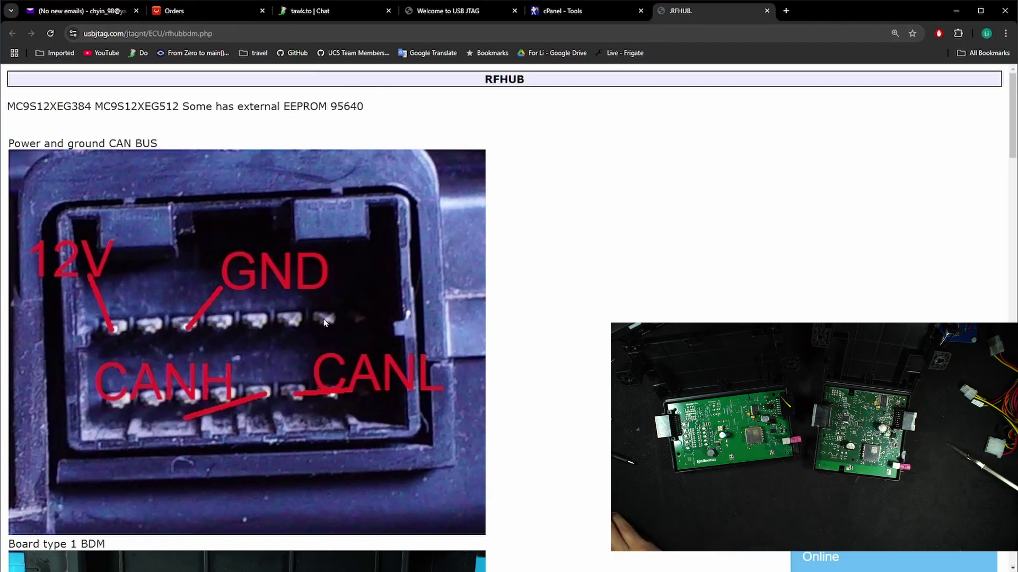
pyautogui.scroll(-9, 325, 322)
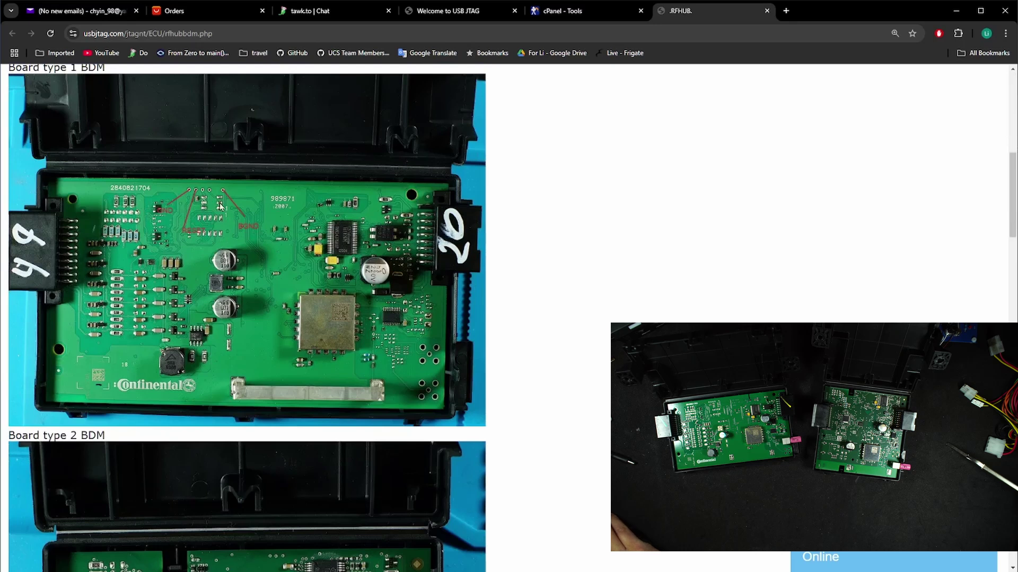
pyautogui.scroll(-7, 220, 205)
pyautogui.scroll(-4, 195, 293)
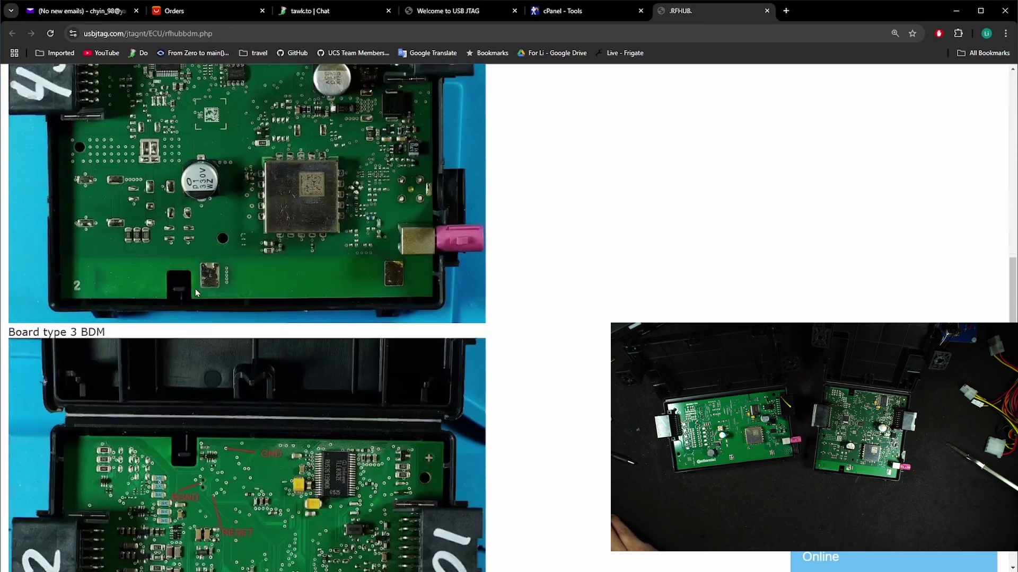
pyautogui.scroll(-7, 196, 293)
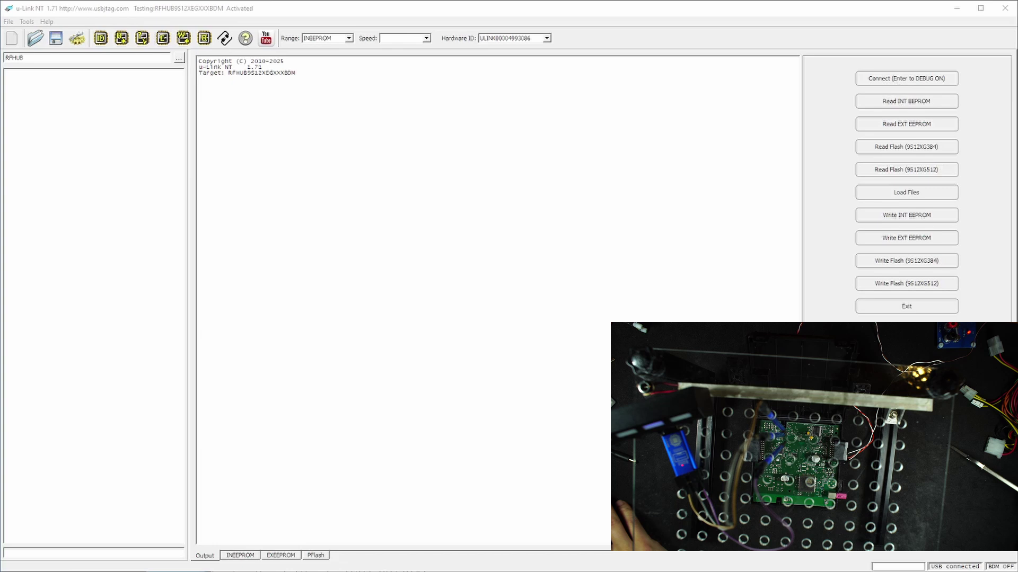
# Connect to the RFHUB board in debug mode, then read its internal EEPROM and save the dump in the RFHUB folder.
pyautogui.click(887, 80)
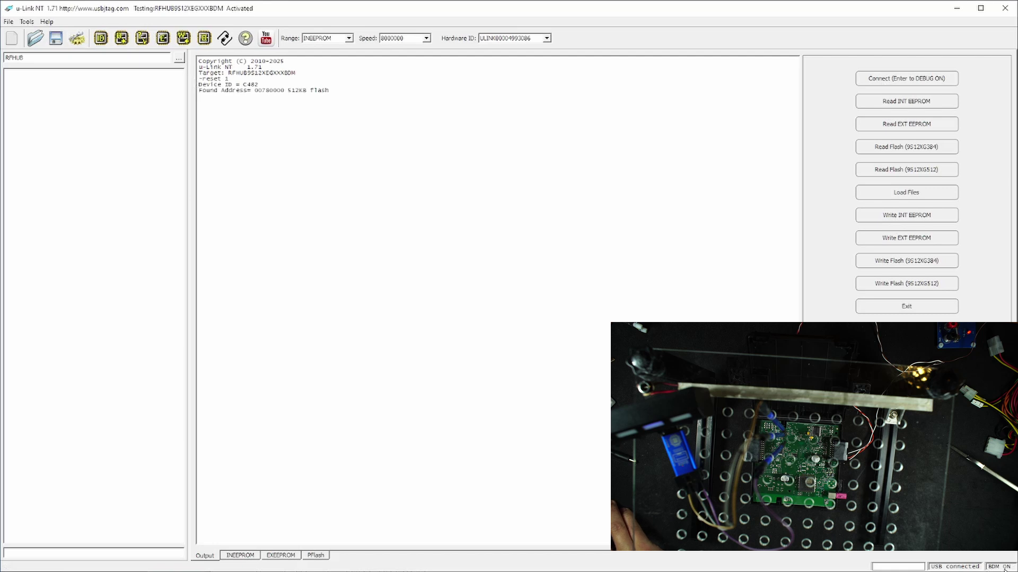
pyautogui.click(879, 102)
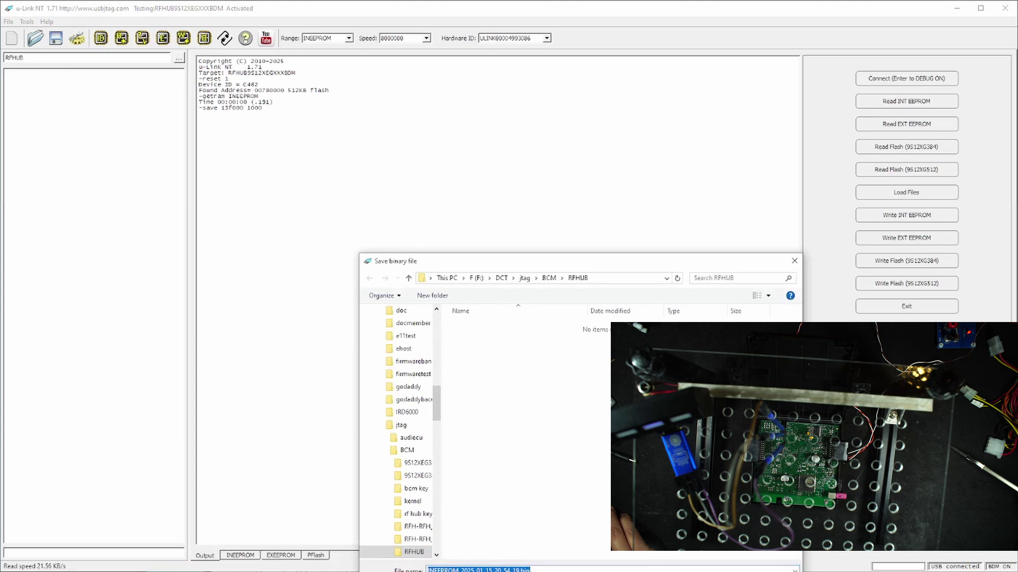
pyautogui.press('Return')
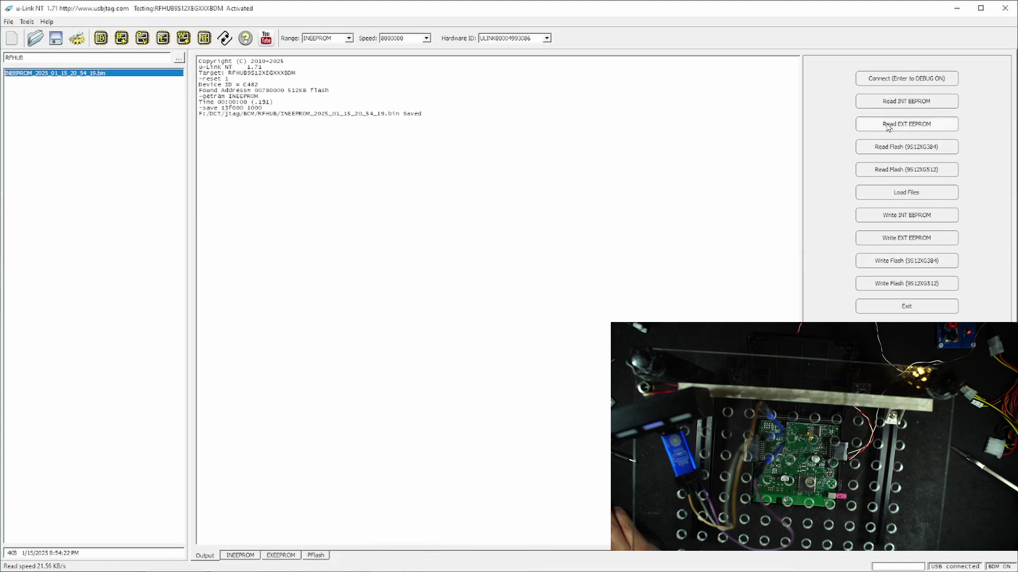
# Read the external EEPROM and the 9S12XG512 flash, saving each dump under its suggested name in the RFHUB folder.
pyautogui.click(888, 126)
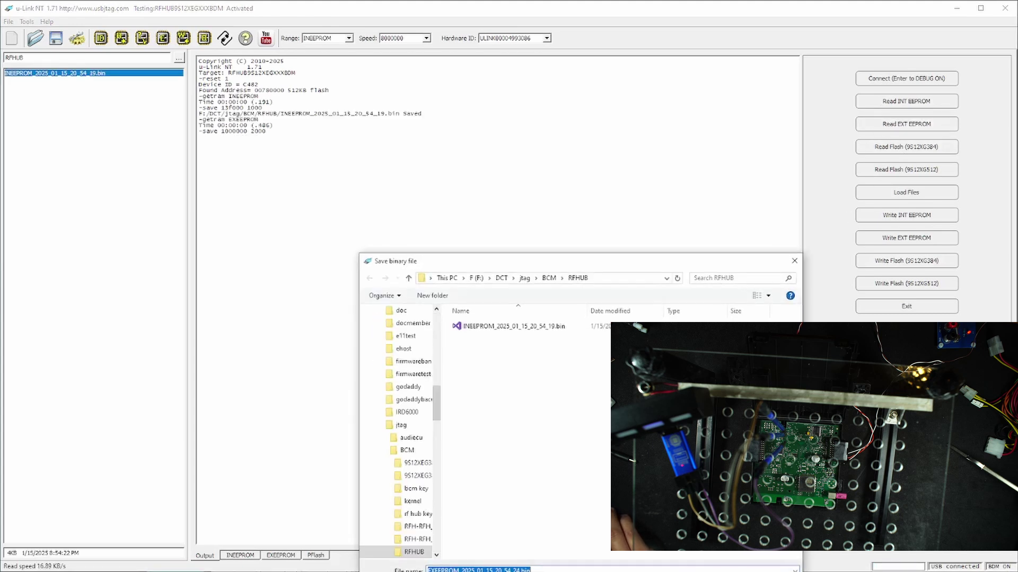
pyautogui.press('Return')
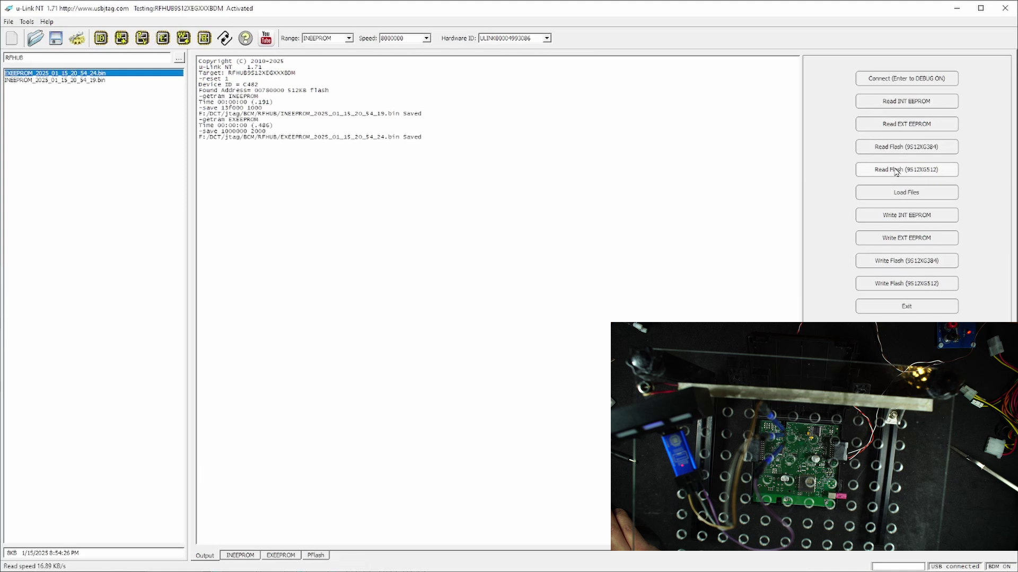
pyautogui.click(895, 170)
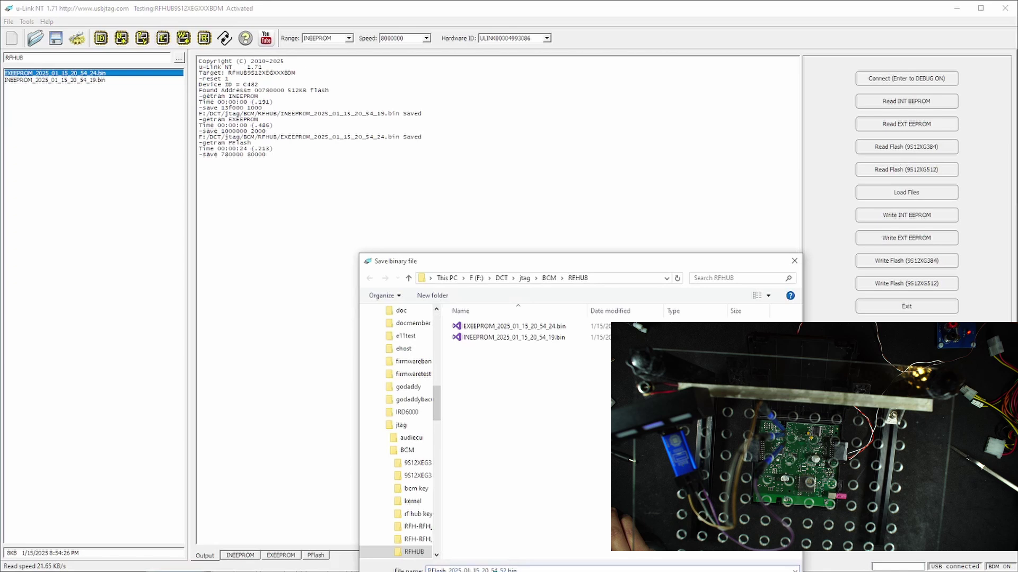
pyautogui.press('Return')
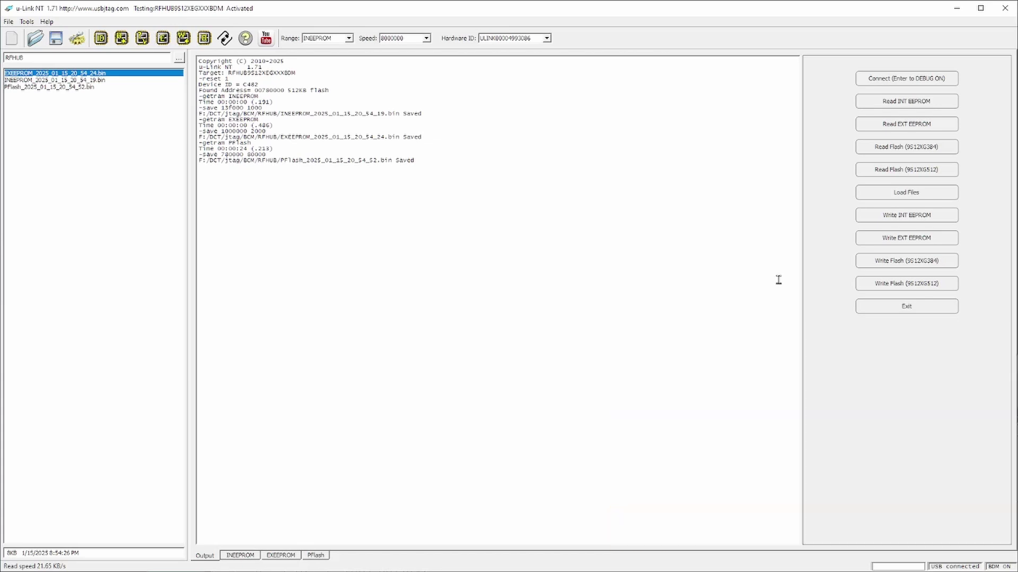
# Load the saved INEEPROM, EXEEPROM and PFlash binaries for writing, skipping the second flash file meant for the 9S12XG384.
pyautogui.click(905, 193)
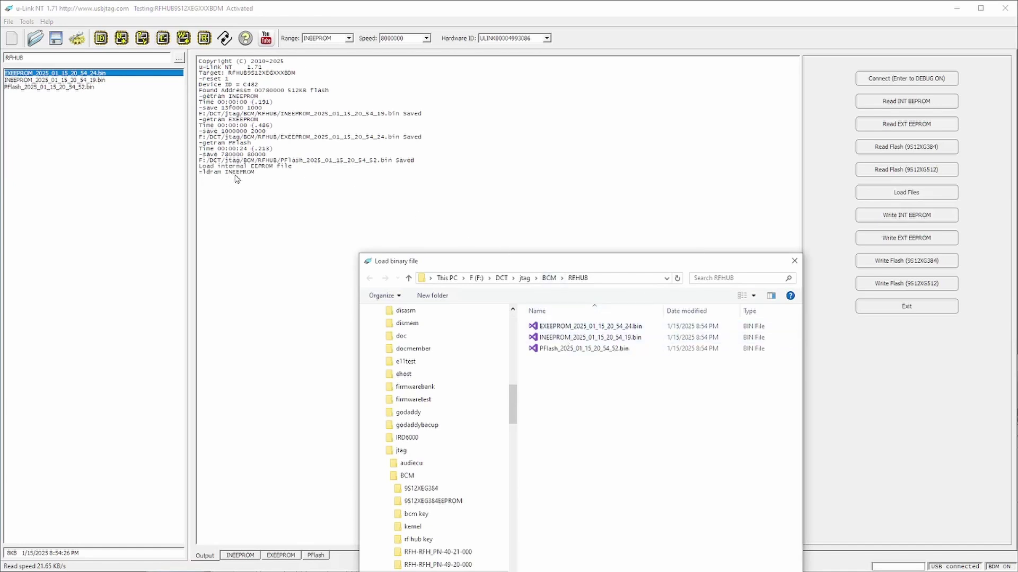
pyautogui.doubleClick(566, 339)
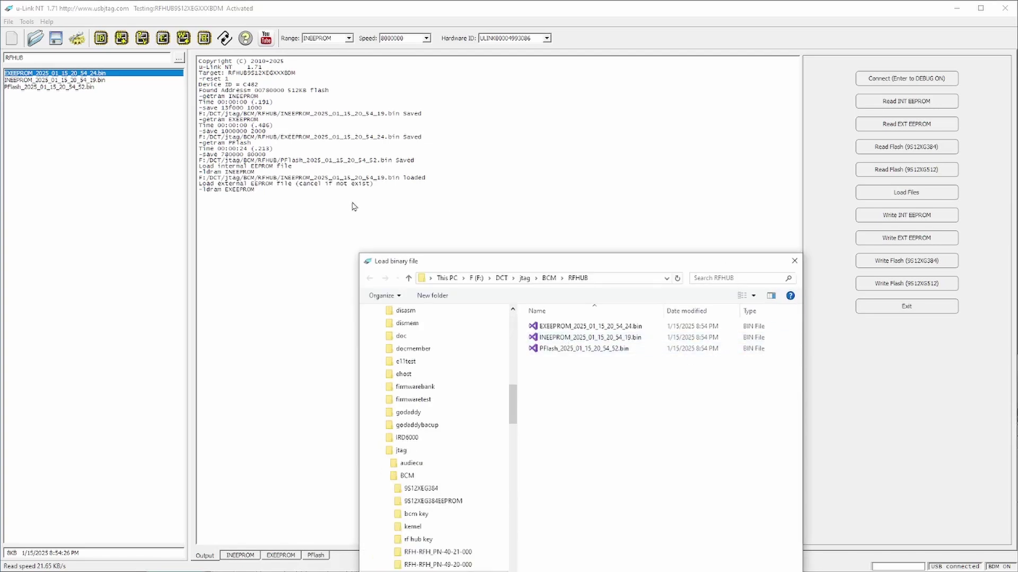
pyautogui.doubleClick(555, 328)
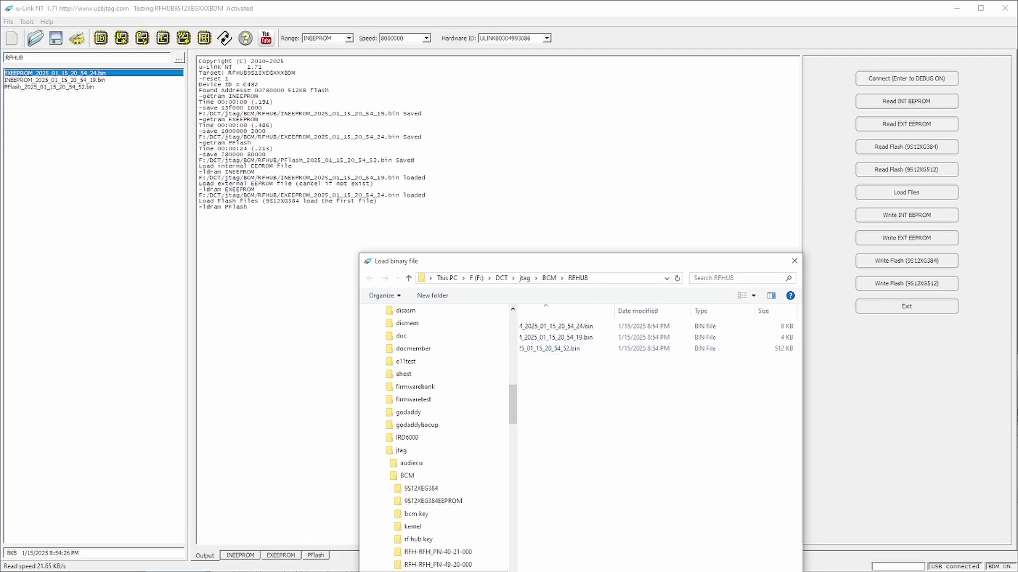
pyautogui.doubleClick(564, 349)
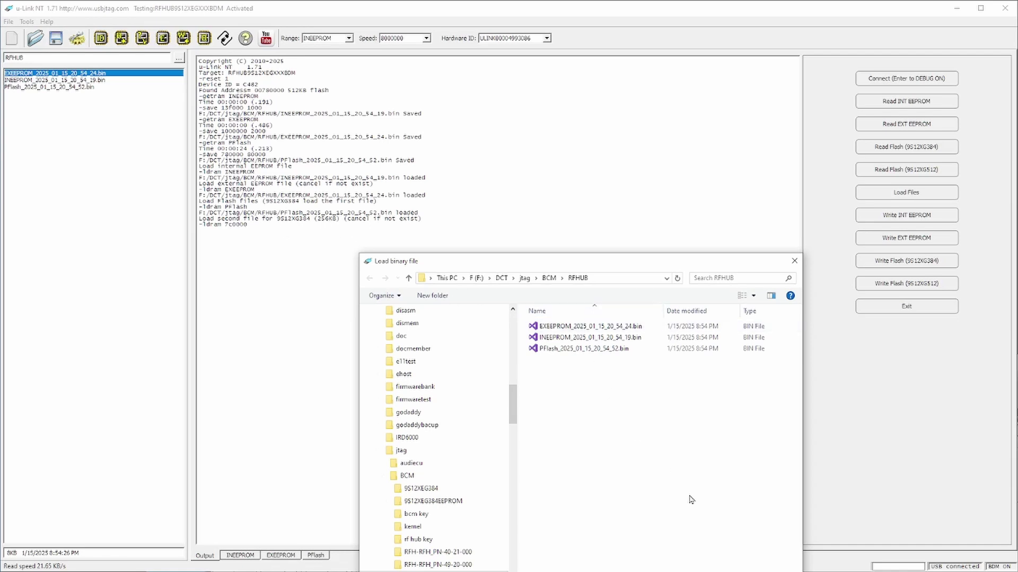
pyautogui.click(794, 260)
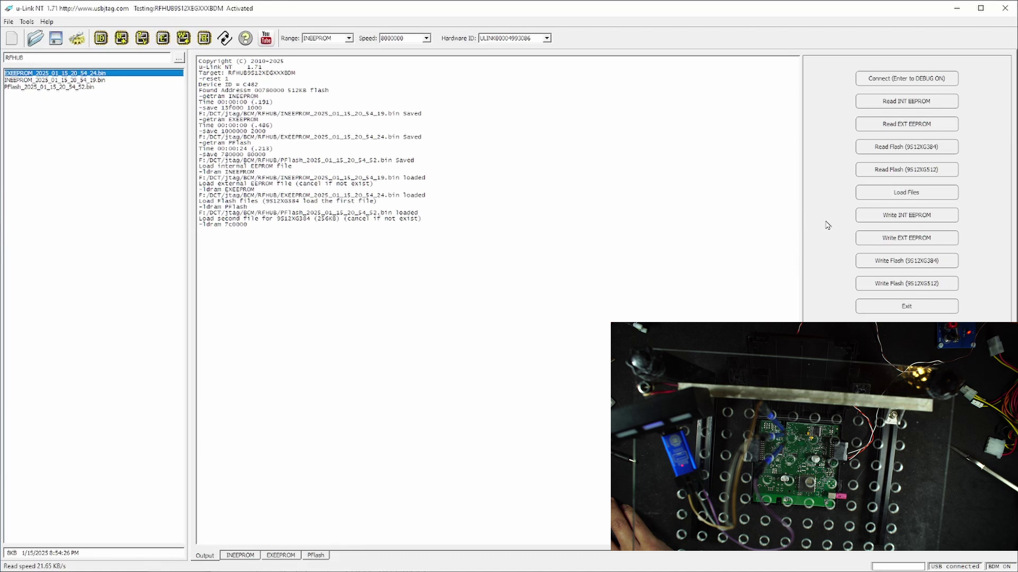
# Write the loaded internal EEPROM, external EEPROM and 9S12XG512 flash data to the board, approving the flash programming.
pyautogui.click(893, 216)
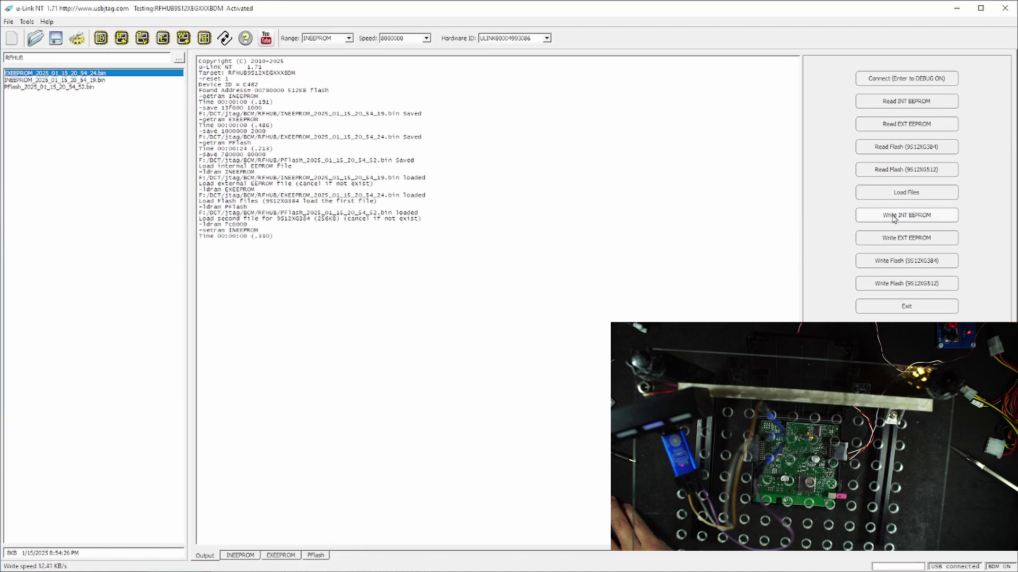
pyautogui.click(886, 243)
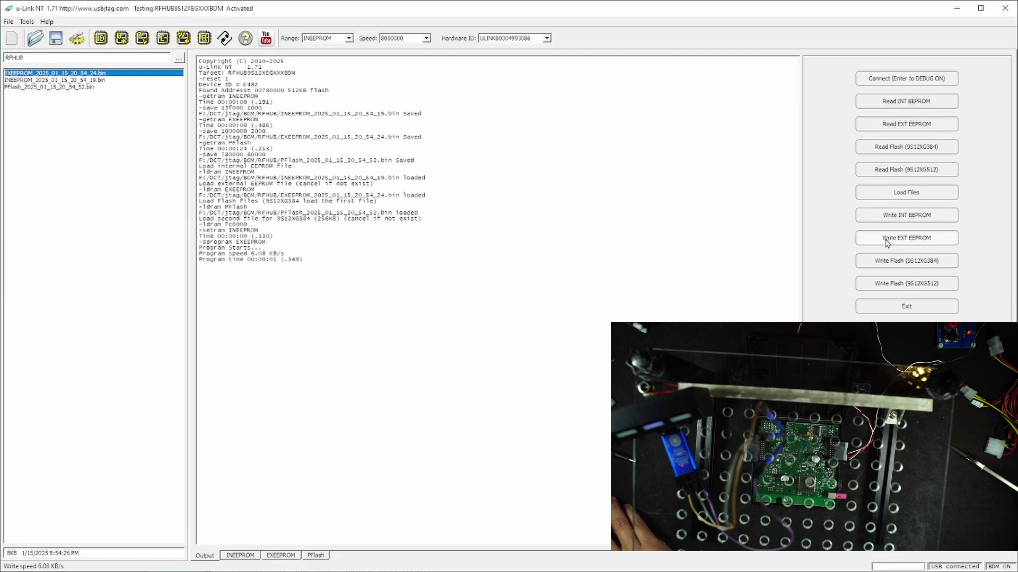
pyautogui.click(902, 285)
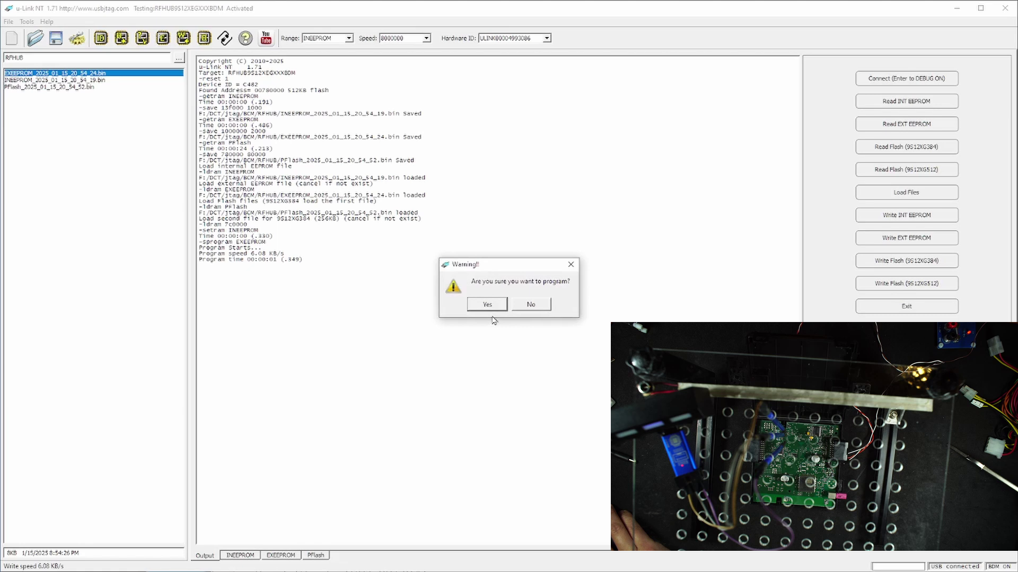
pyautogui.click(485, 306)
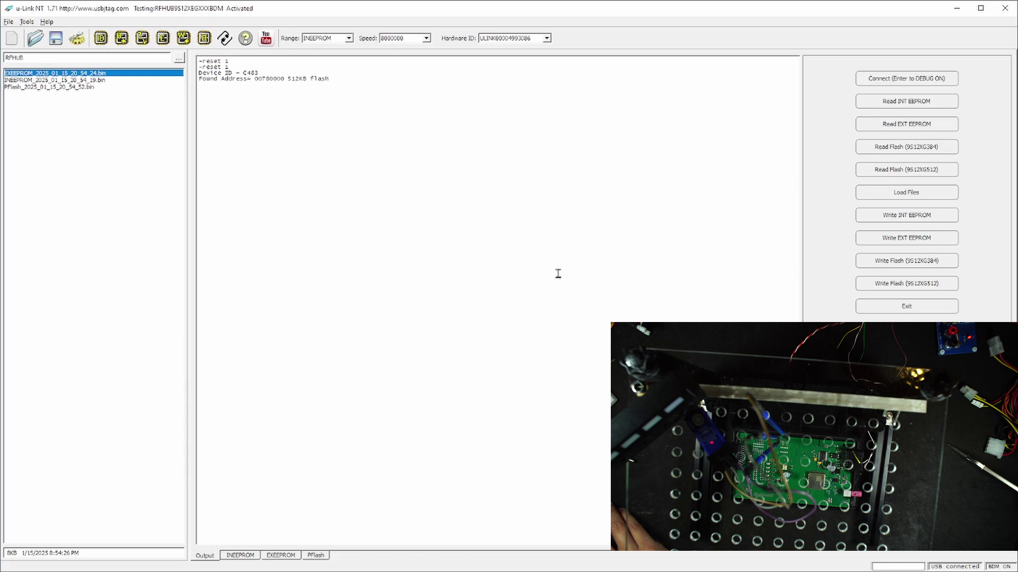
# Read the second board's internal EEPROM and save the dump in a new box384 folder inside RFHUB.
pyautogui.click(876, 104)
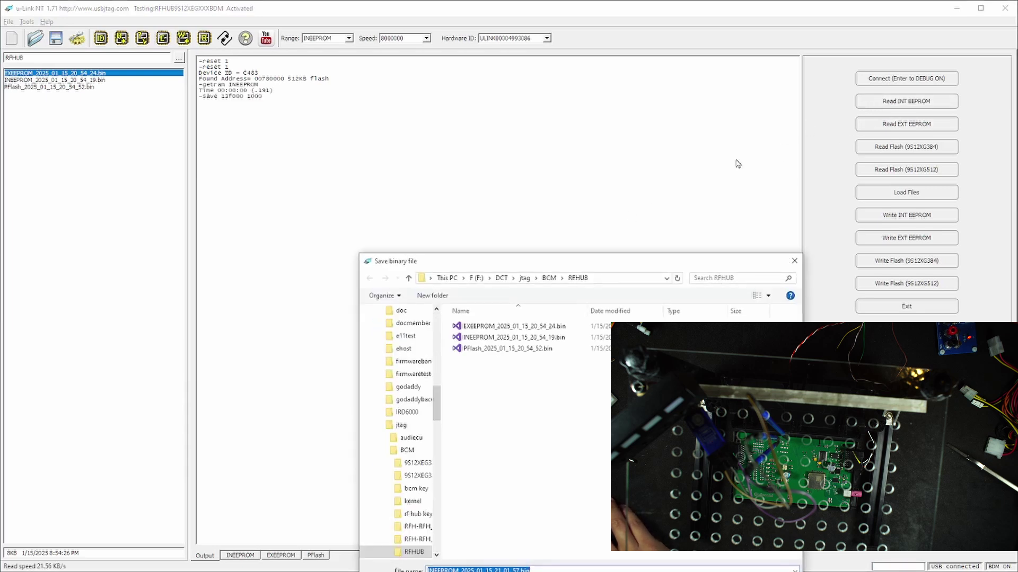
pyautogui.rightClick(476, 433)
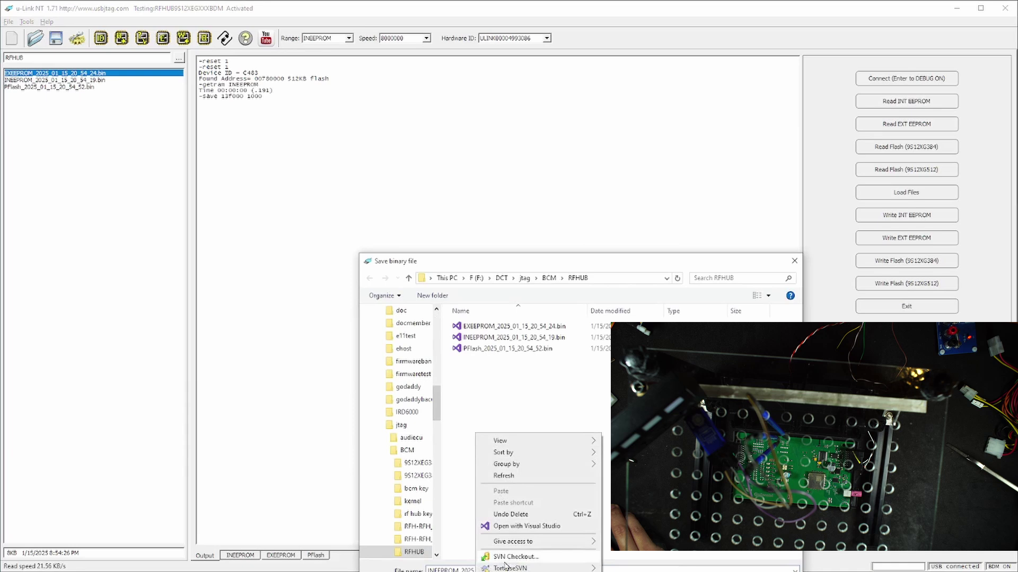
pyautogui.click(603, 562)
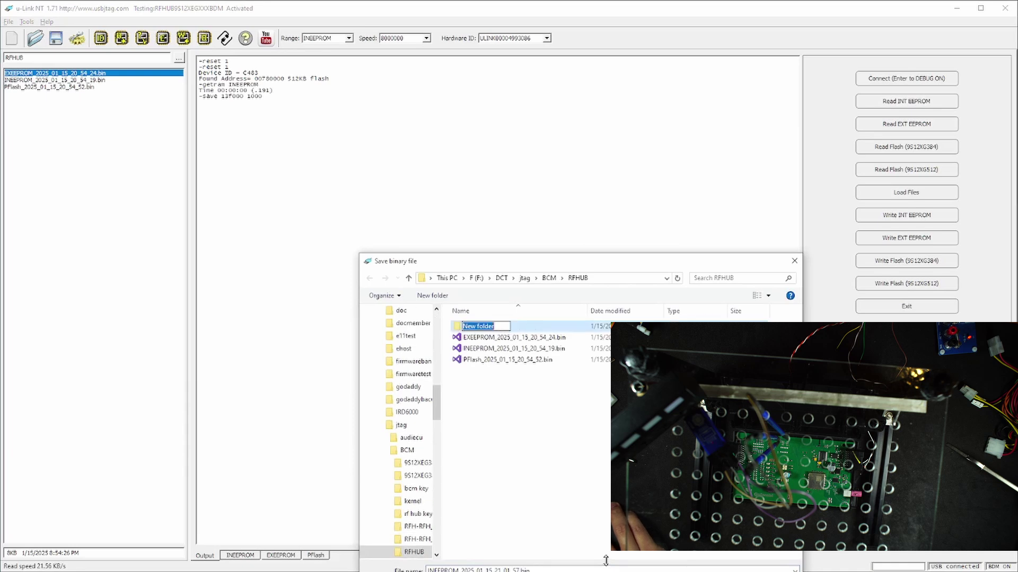
pyautogui.write('box')
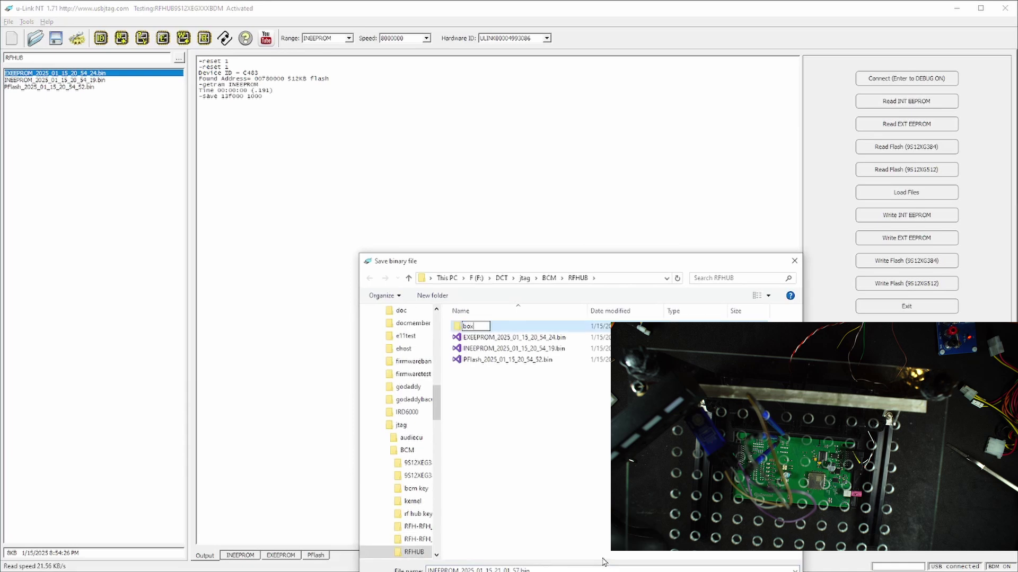
pyautogui.write('384')
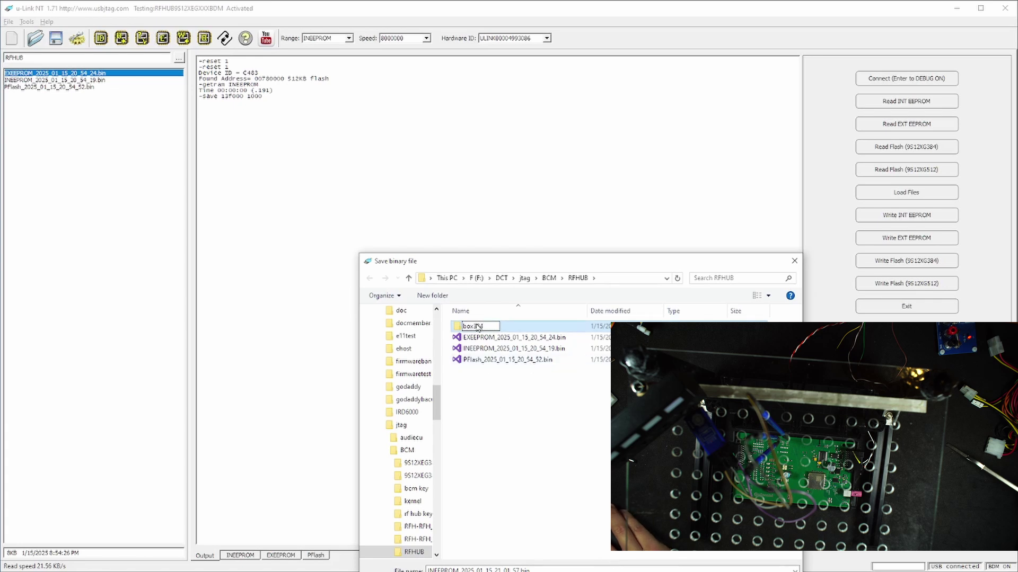
pyautogui.press('Return')
pyautogui.press('Return')
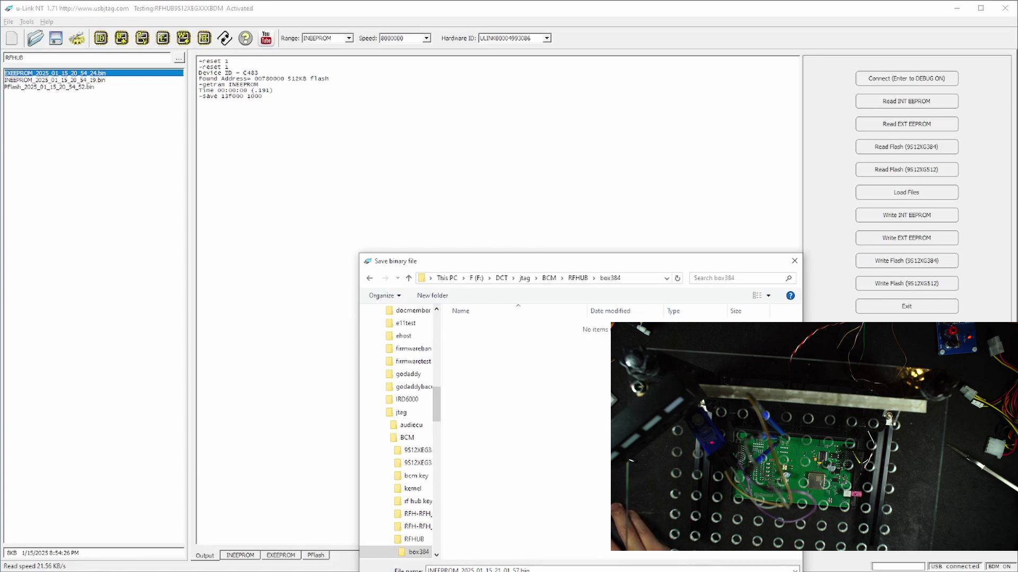
pyautogui.press('Return')
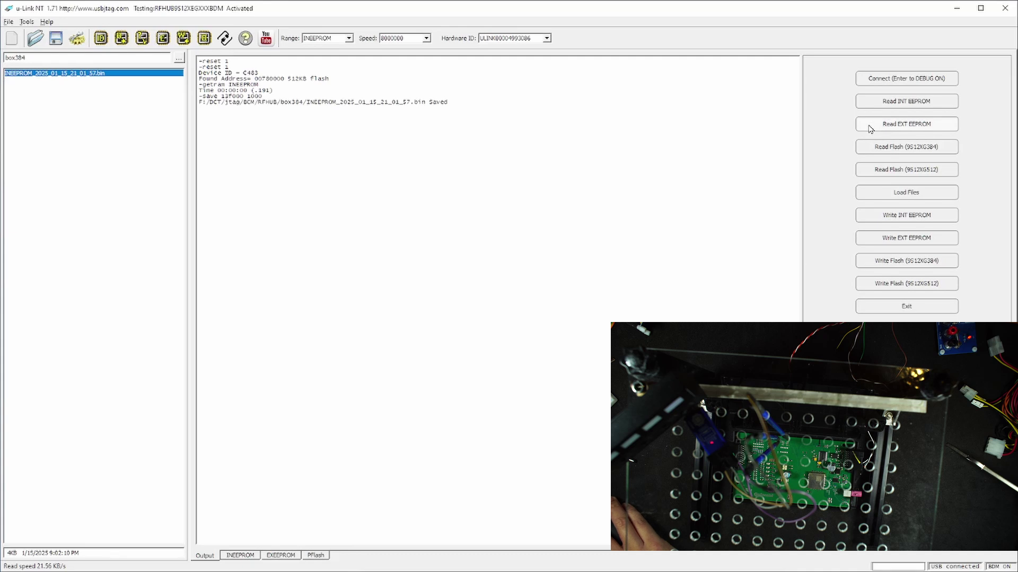
# Read the 9S12XG384 flash and save both of its parts in the box384 folder under the suggested names.
pyautogui.click(905, 149)
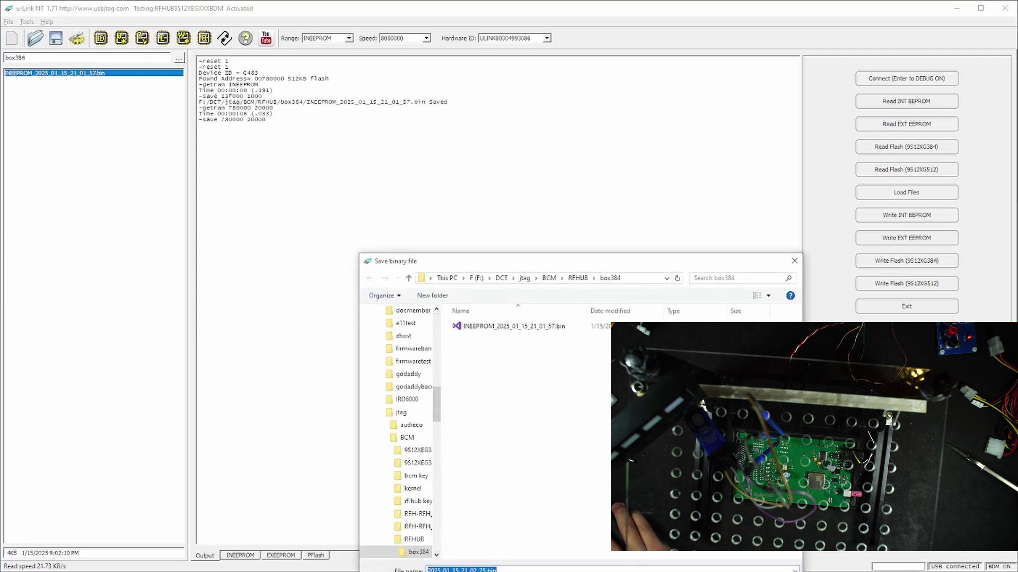
pyautogui.press('Return')
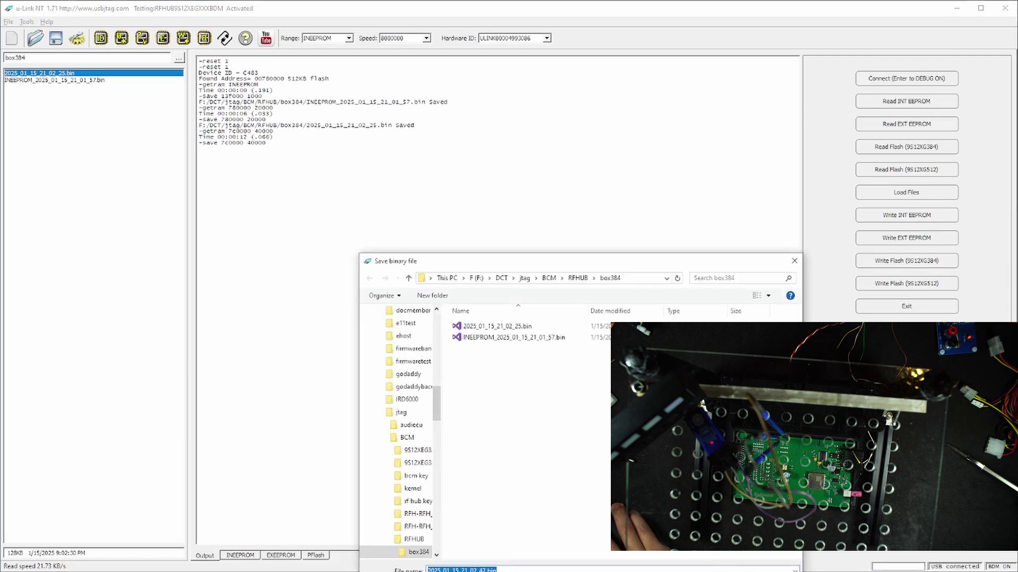
pyautogui.press('Return')
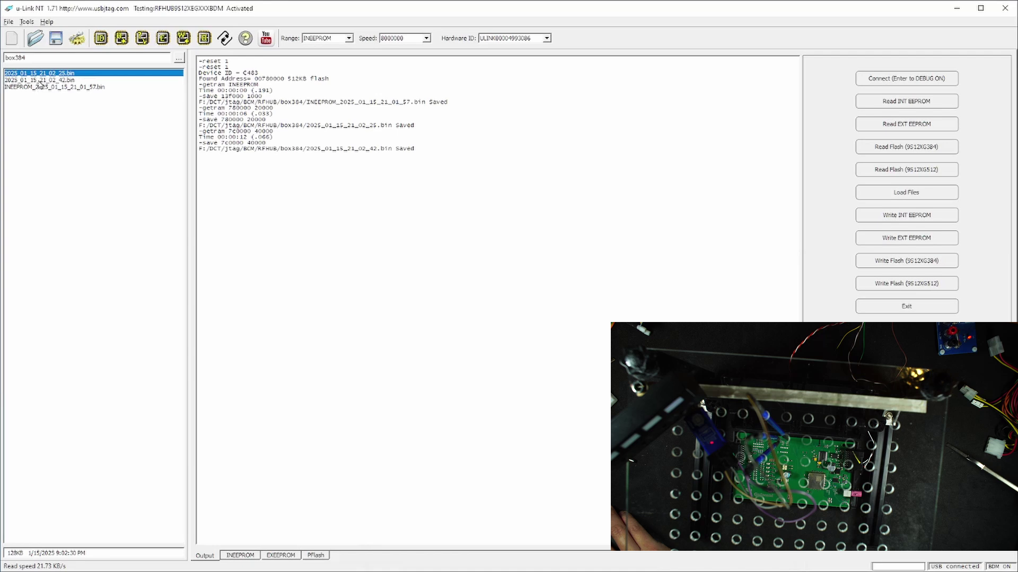
# Check the file sizes of the two saved 9S12XG384 flash dumps in the file list.
pyautogui.click(41, 80)
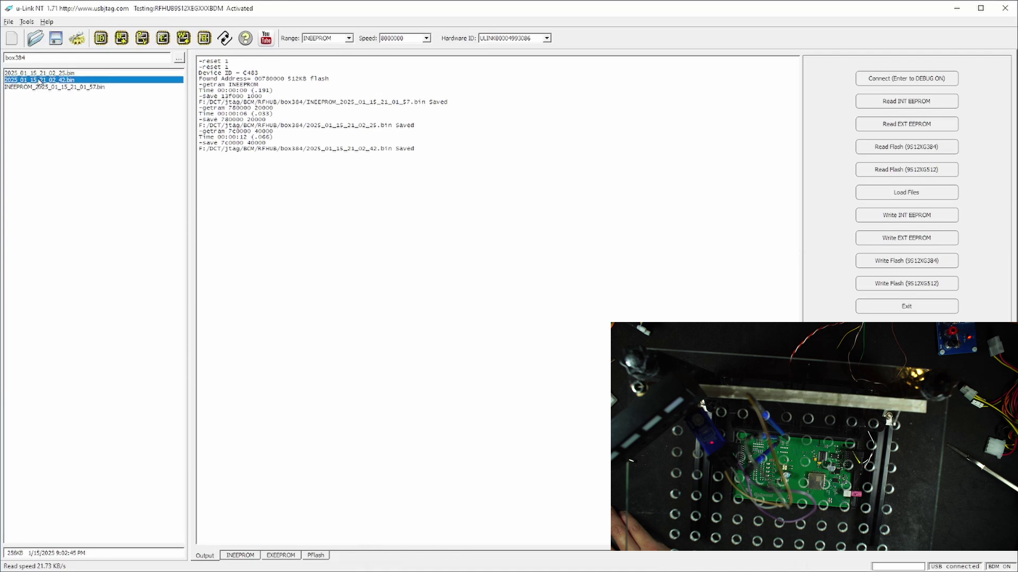
pyautogui.doubleClick(38, 79)
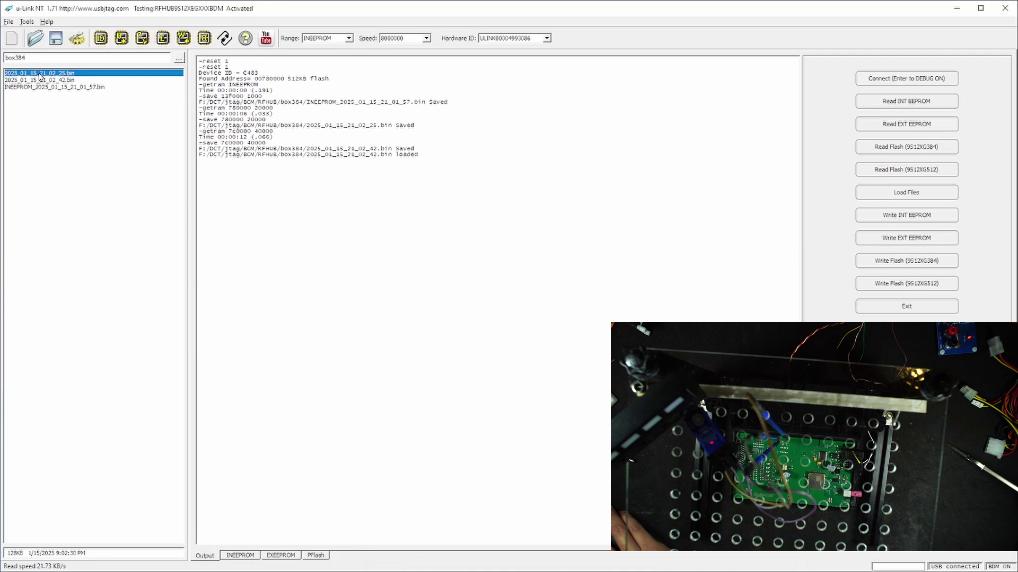
pyautogui.click(38, 74)
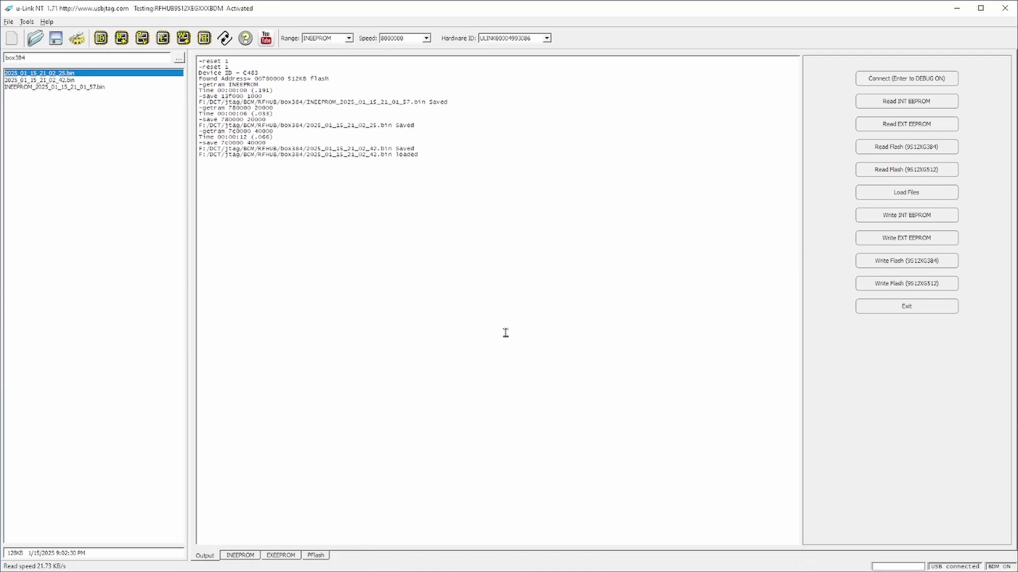
# Load INEEPROM_2025_01_15_21_01_57.bin as internal EEPROM, skip the external EEPROM, and load 2025_01_15_21_02_25.bin and 2025_01_15_21_02_42.bin as the first and second flash files.
pyautogui.click(904, 194)
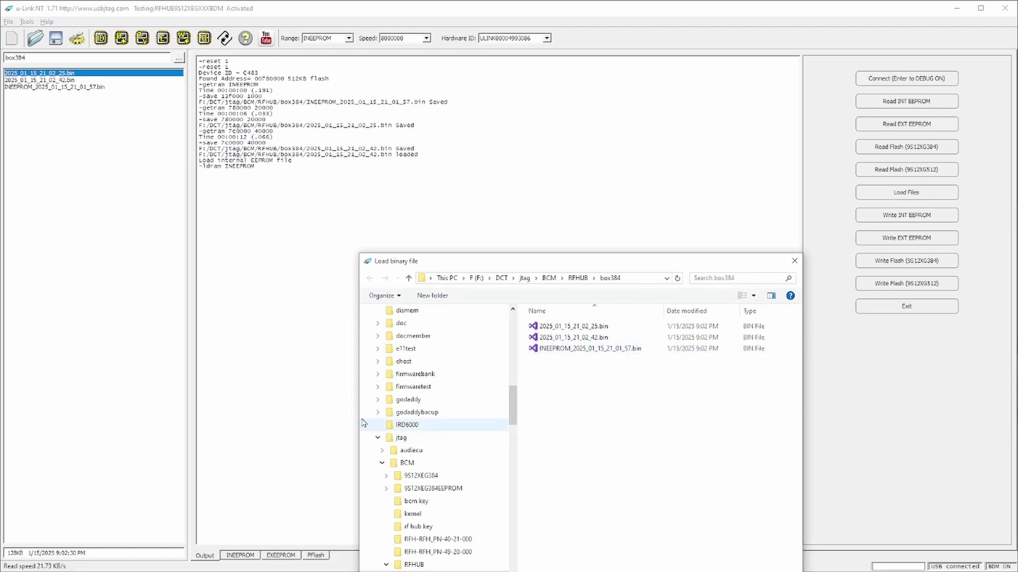
pyautogui.moveTo(360, 422); pyautogui.dragTo(148, 384)
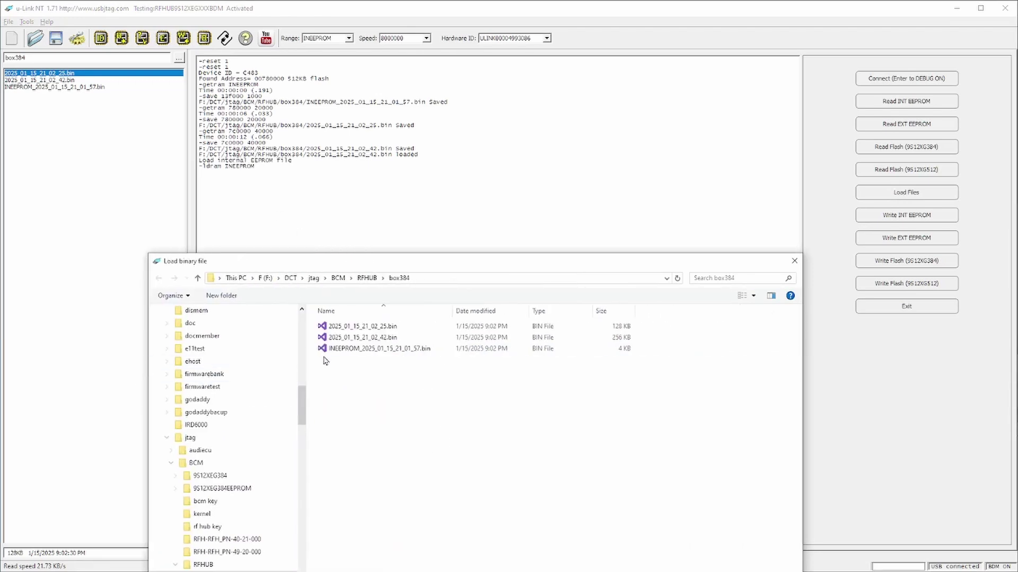
pyautogui.doubleClick(345, 352)
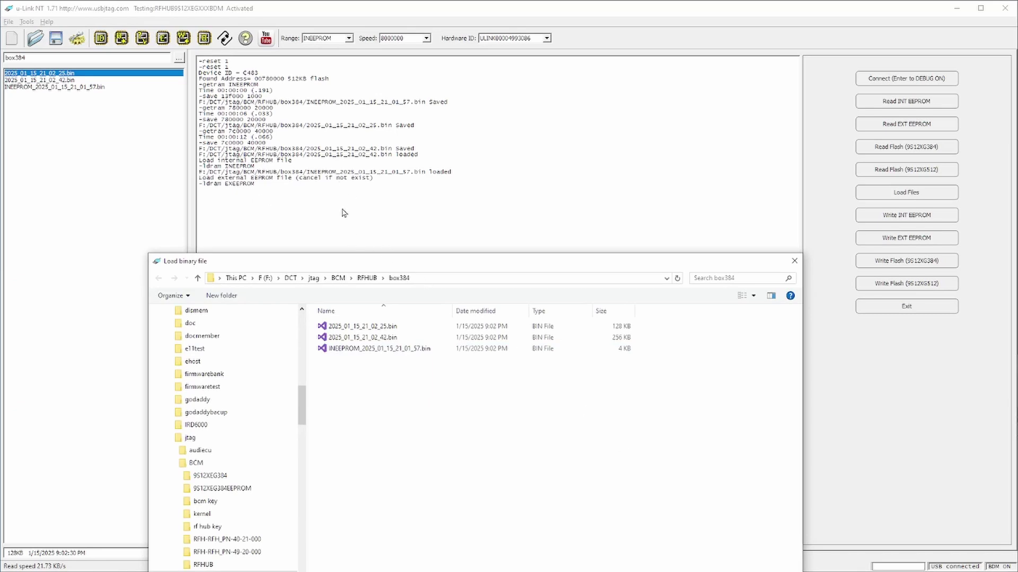
pyautogui.press('Escape')
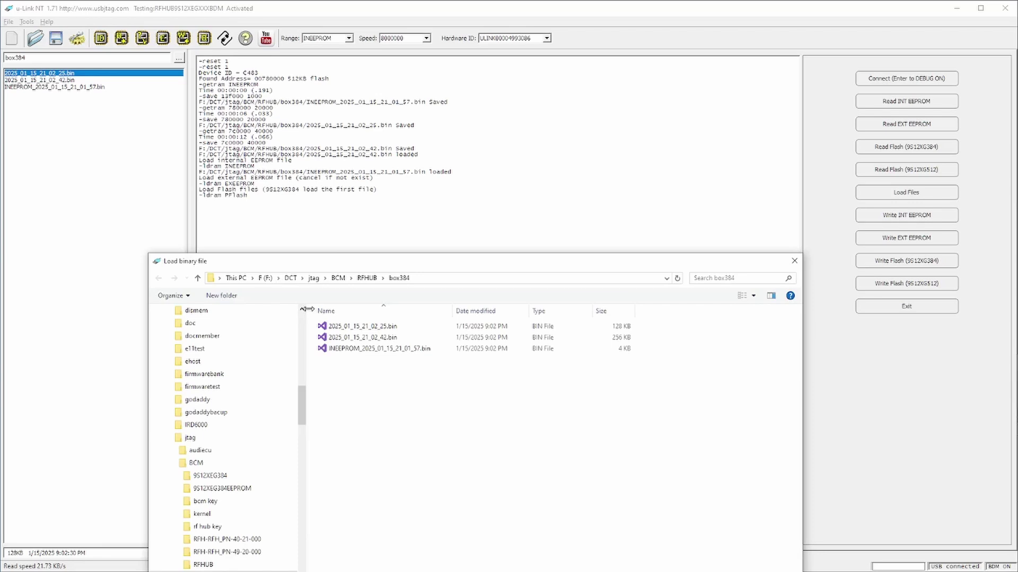
pyautogui.doubleClick(387, 329)
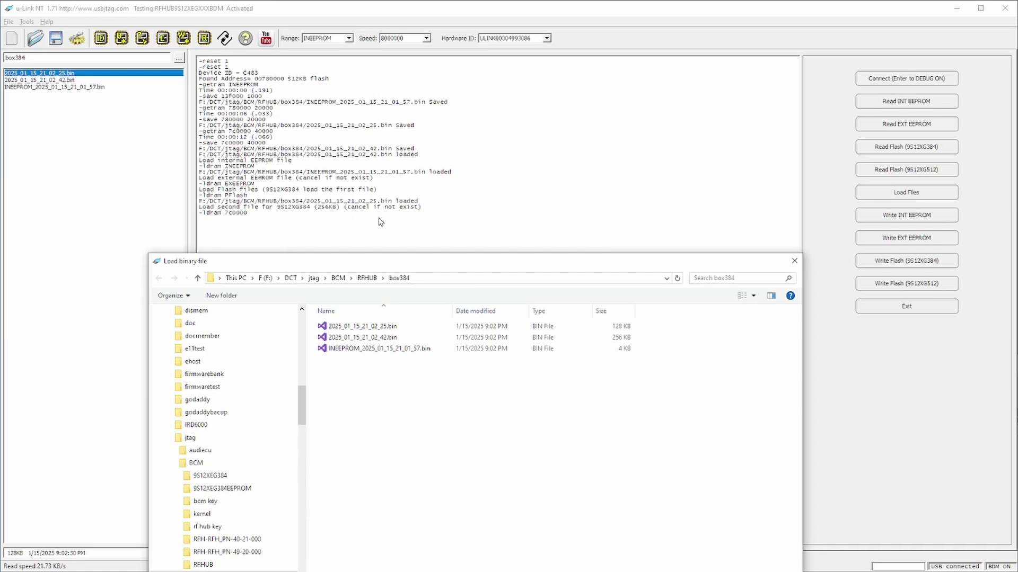
pyautogui.doubleClick(375, 338)
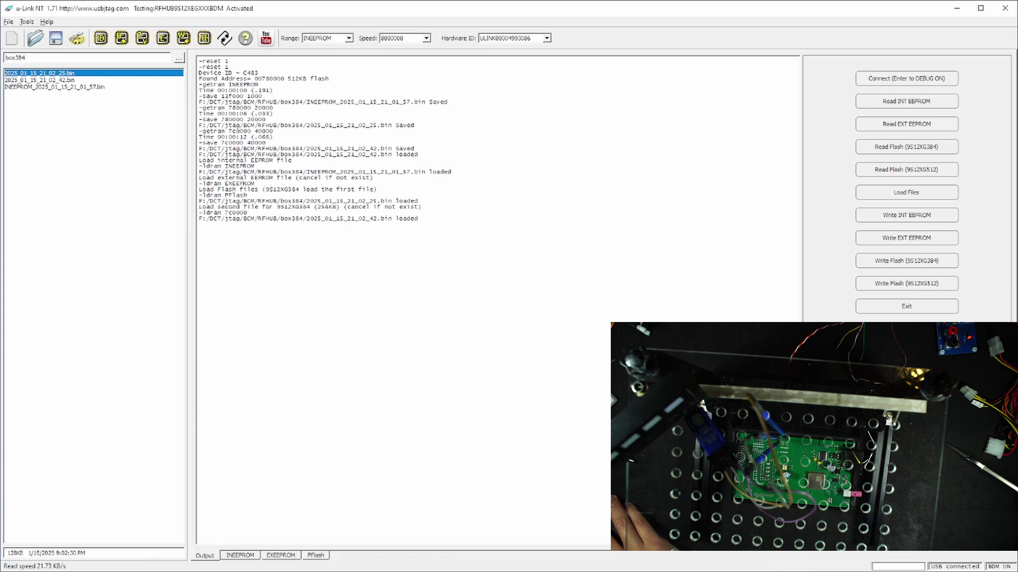
# Write the loaded internal EEPROM and 9S12XG384 flash data to the board, approving the flash programming.
pyautogui.click(889, 217)
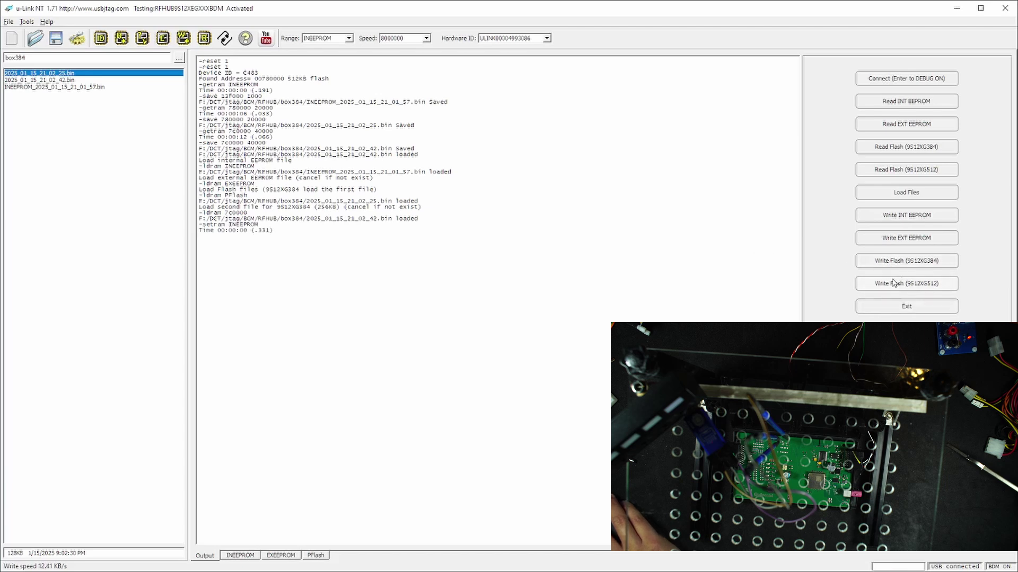
pyautogui.click(897, 266)
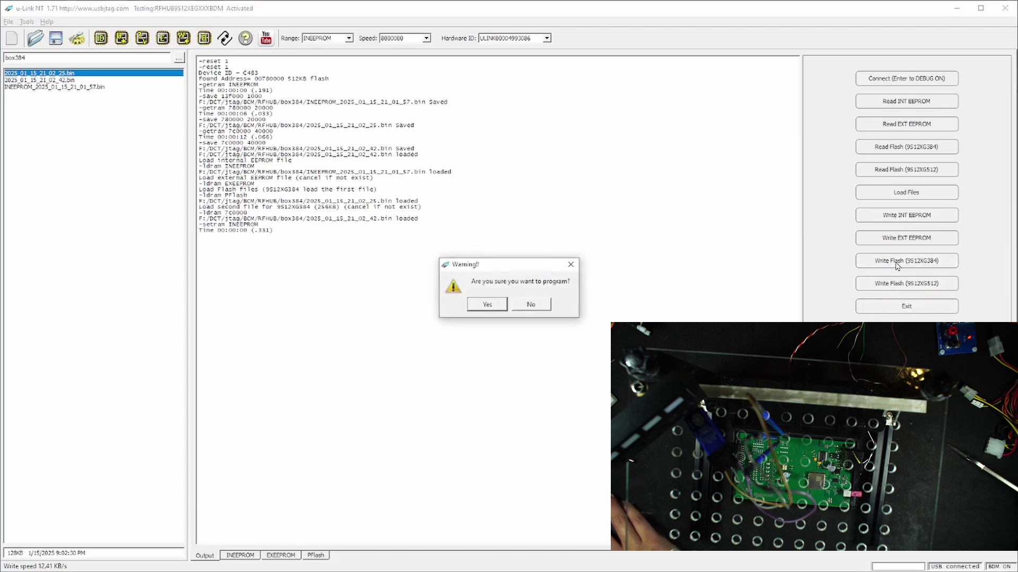
pyautogui.click(499, 306)
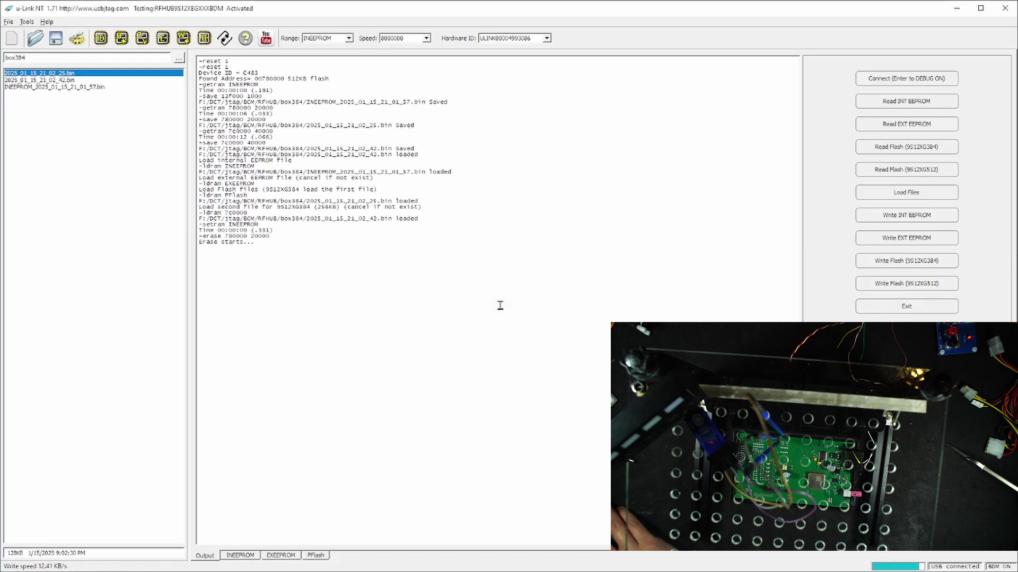